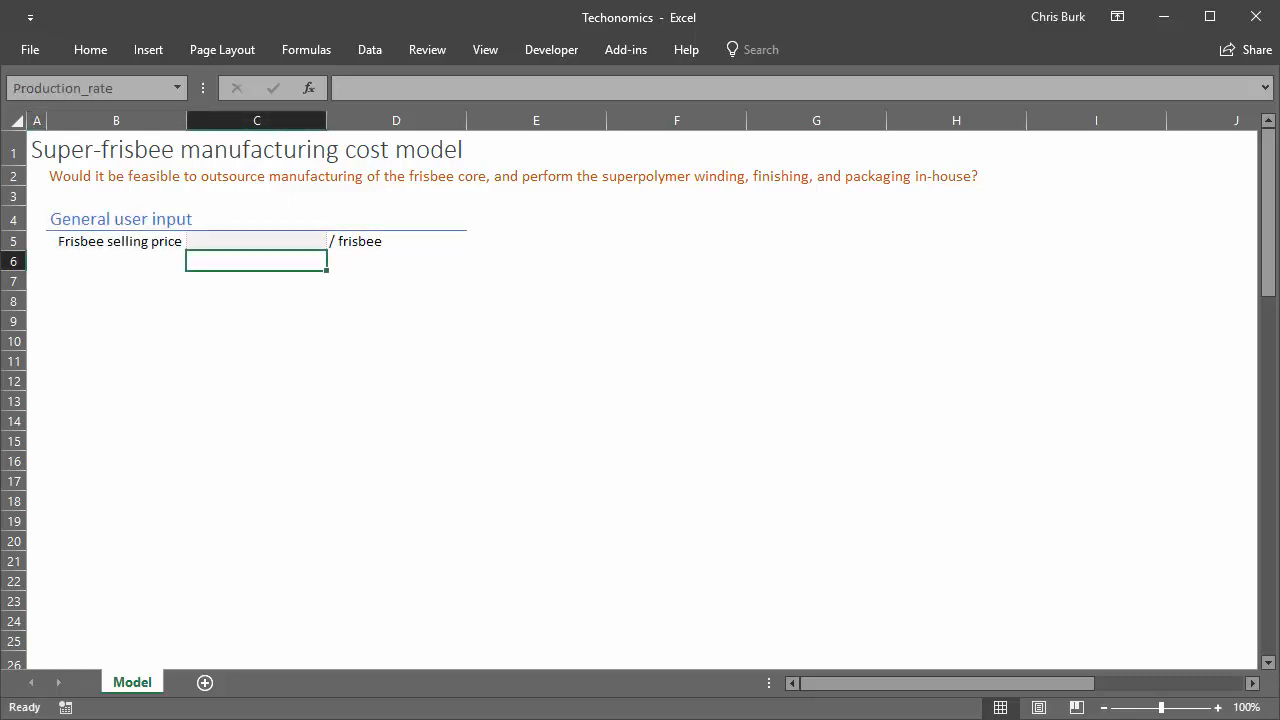
# Enter a frisbee selling price of $12.00 and a production rate of 50,000 frisbees per year in the general user input
pyautogui.write('12.00')
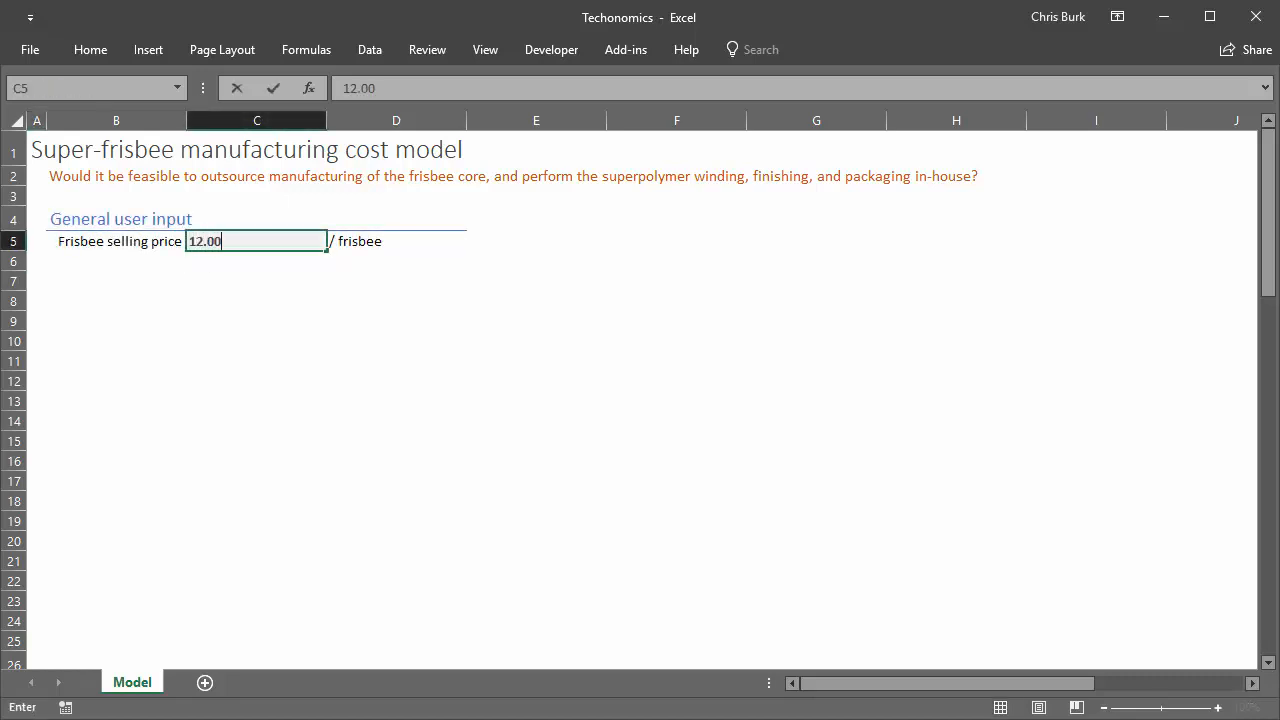
pyautogui.press('Return')
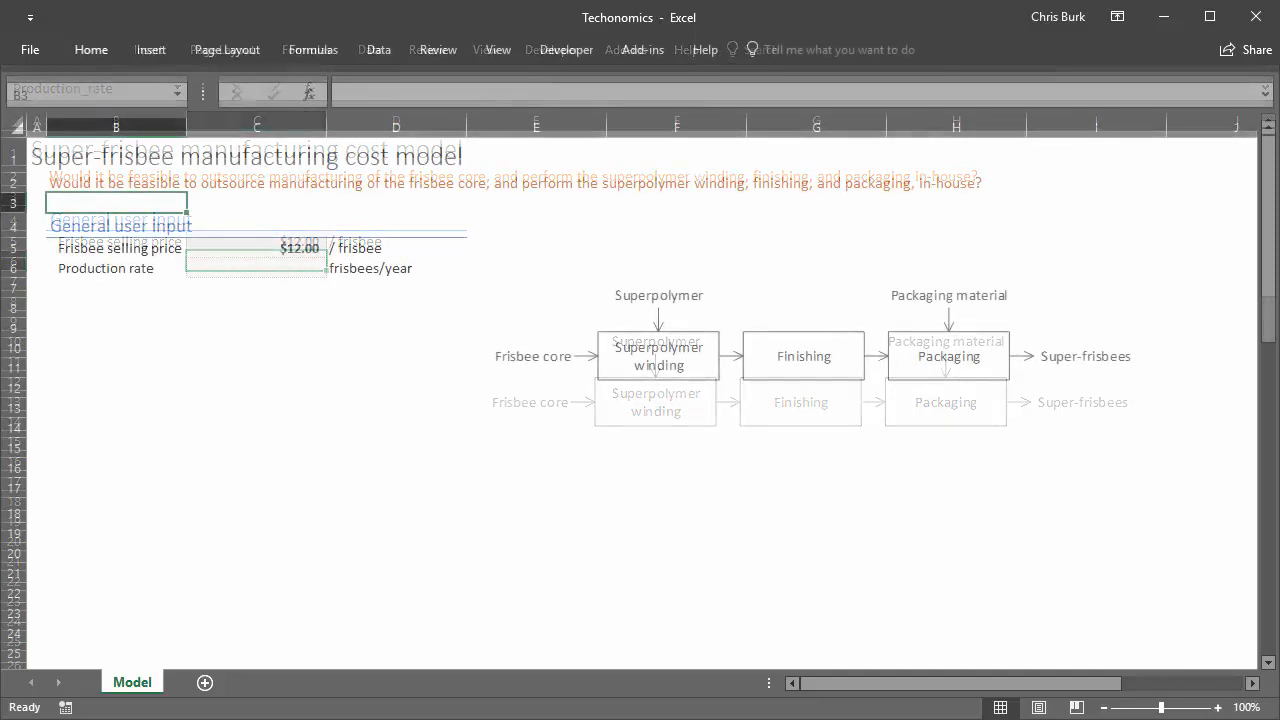
pyautogui.press('Down')
pyautogui.press('Down')
pyautogui.press('Down')
pyautogui.write('50,')
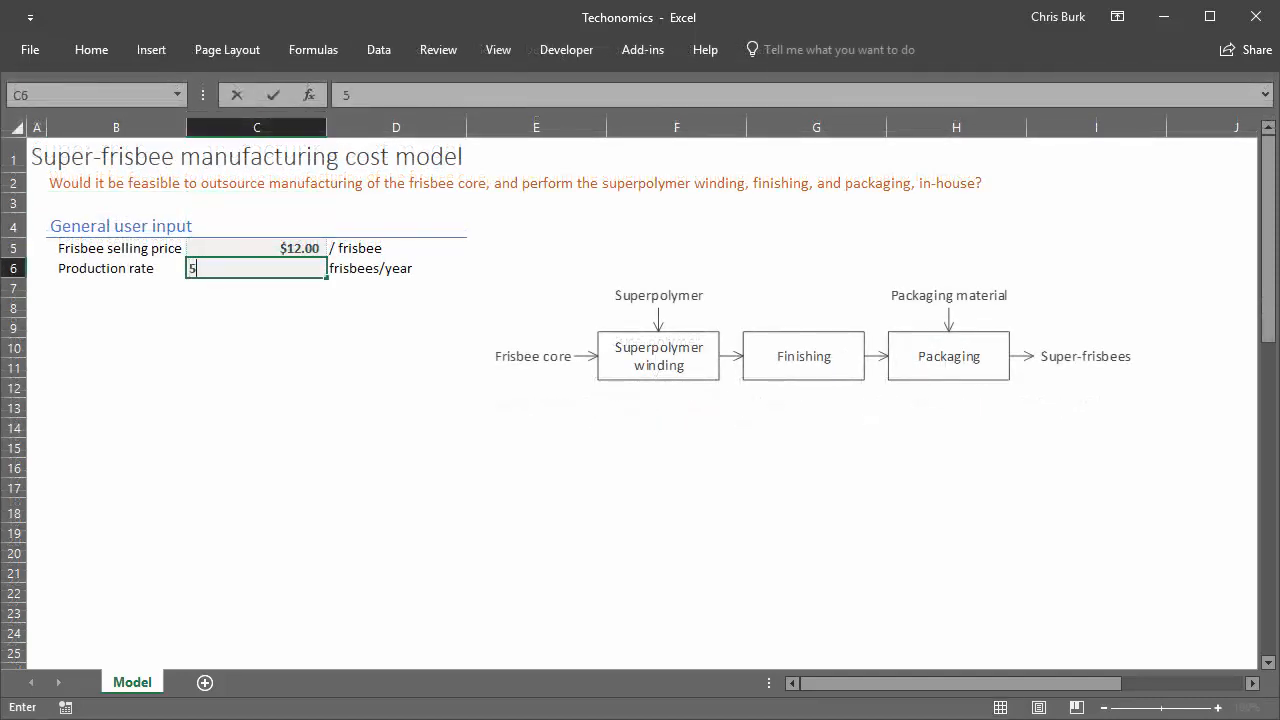
pyautogui.write('0000')
pyautogui.press('Return')
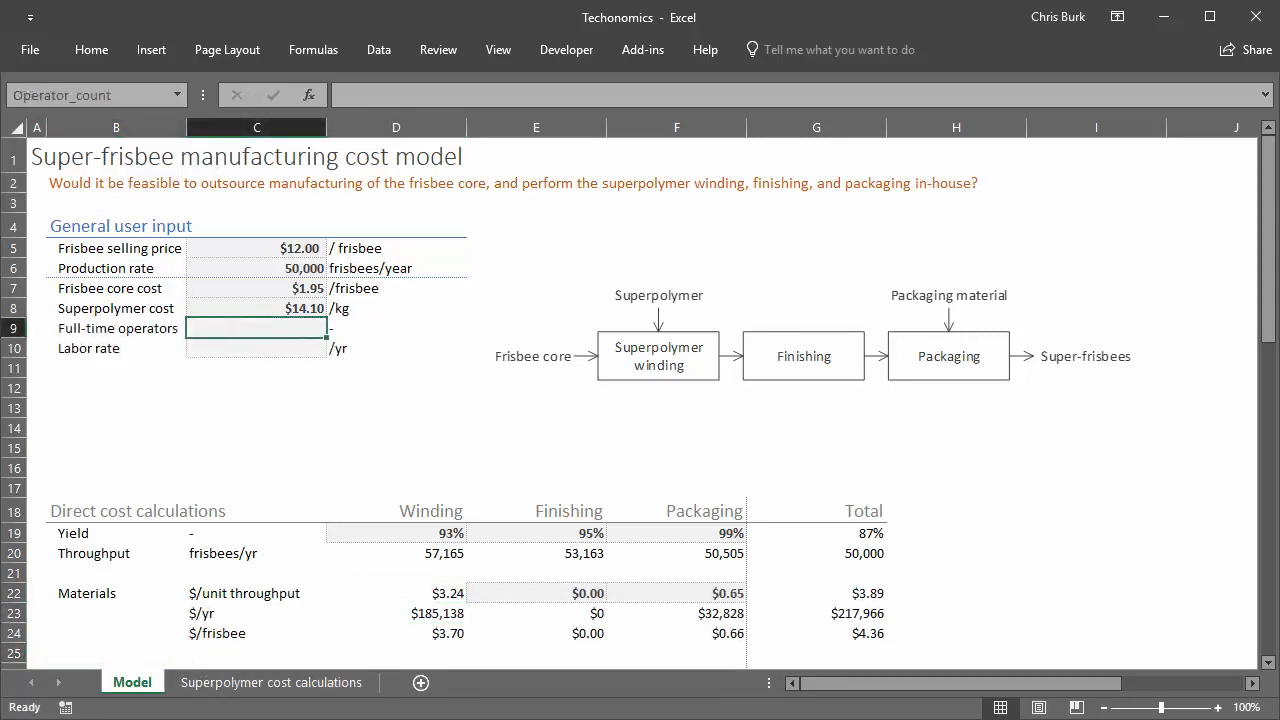
# Enter 2 full-time operators and a labor rate of $65,000 per year in the general user input
pyautogui.write('2')
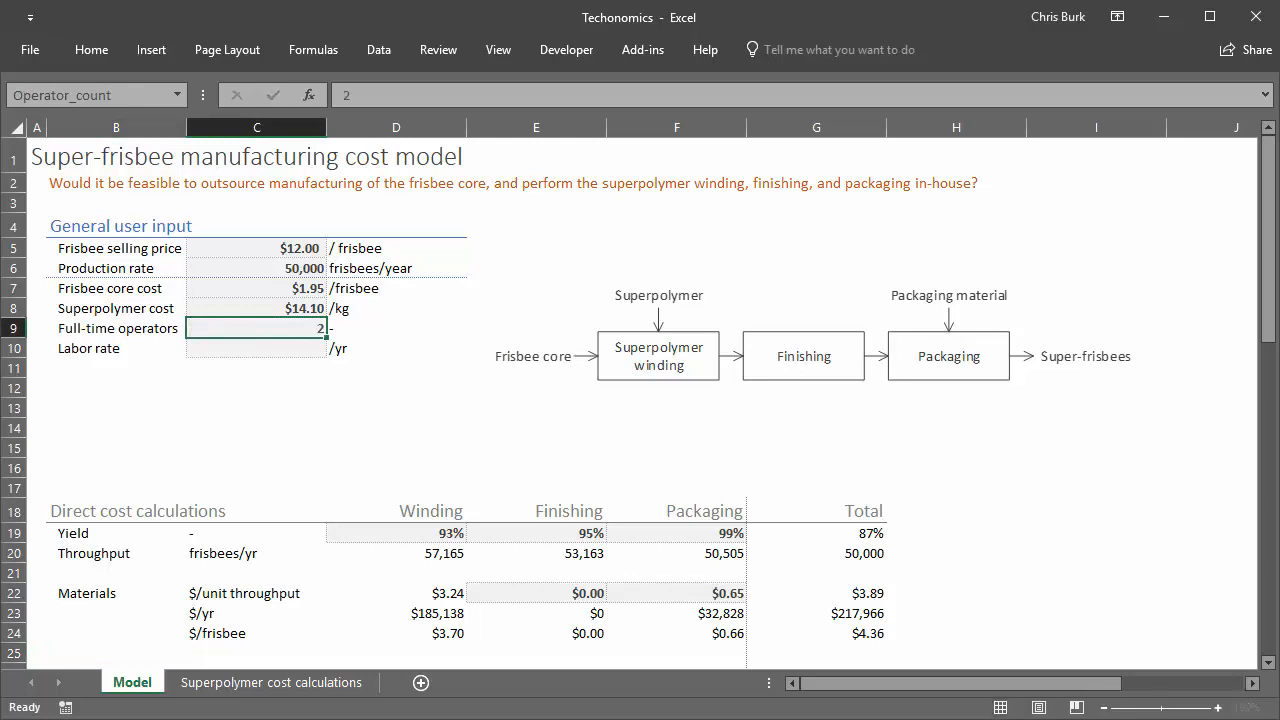
pyautogui.press('Return')
pyautogui.write('65')
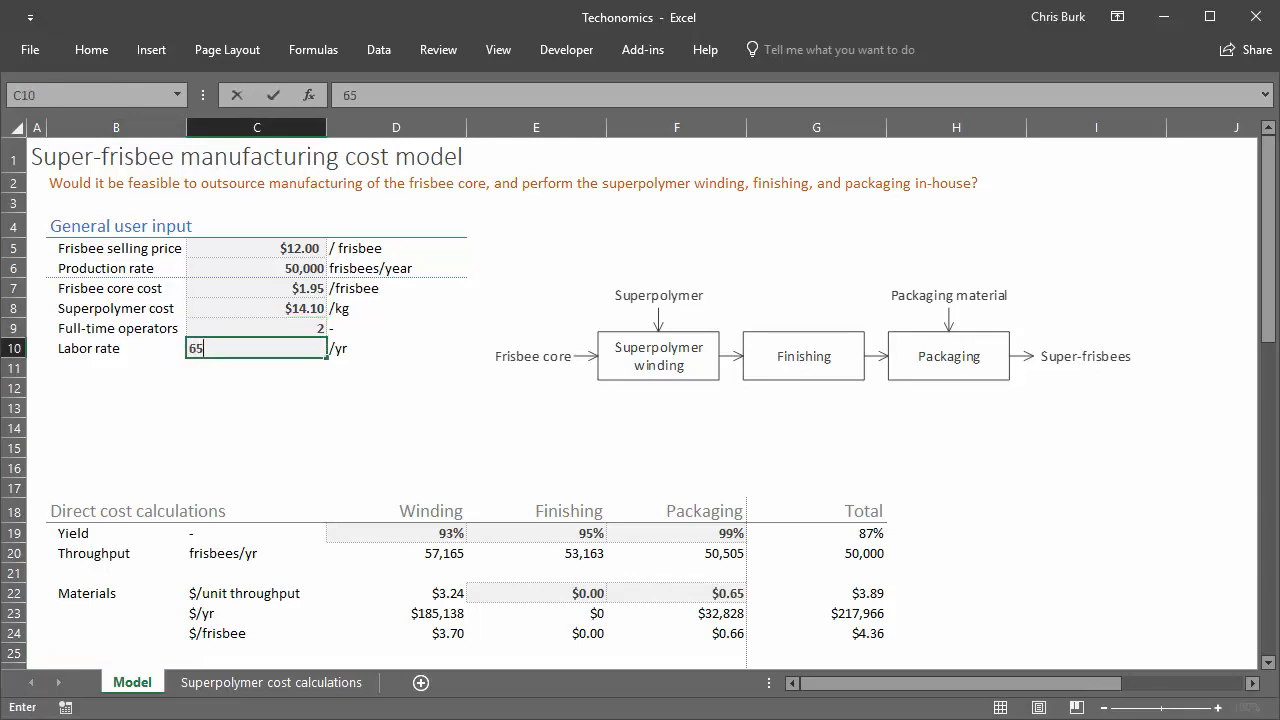
pyautogui.write(',000')
pyautogui.press('Return')
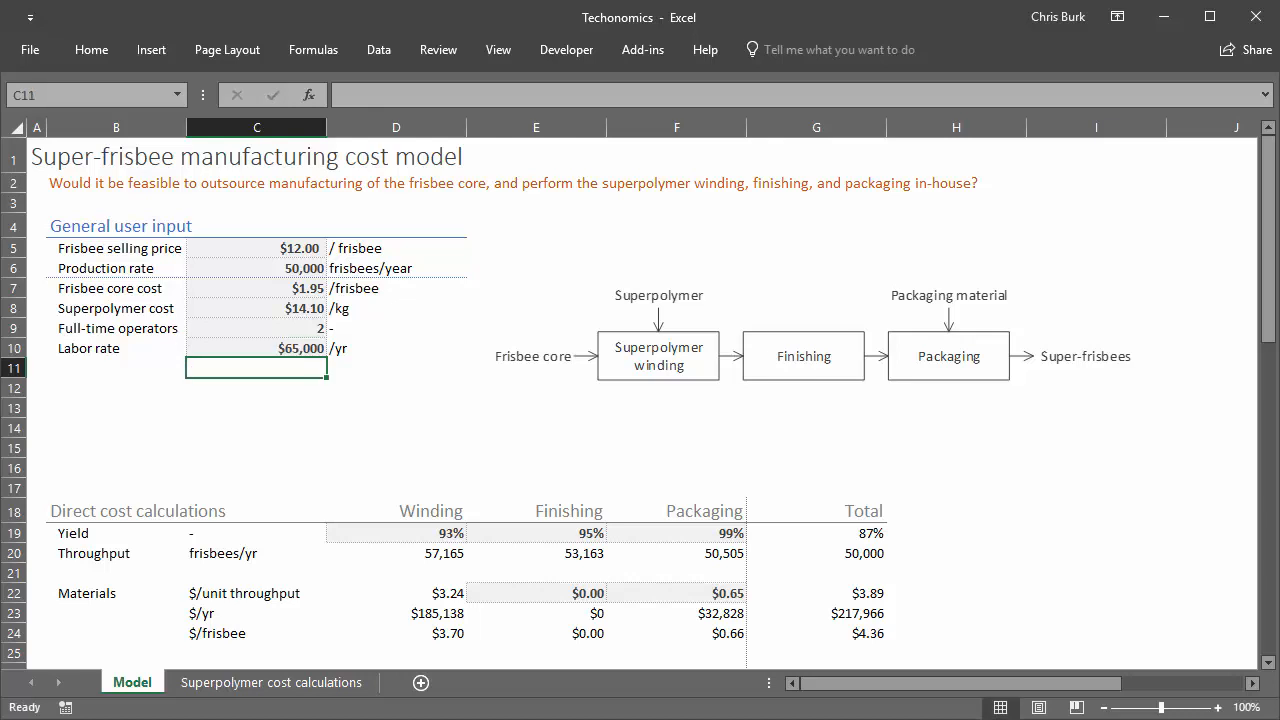
# Go to the blank rows below the materials costs in the direct cost calculations
pyautogui.press('Down')
pyautogui.press('Down')
pyautogui.press('Down')
pyautogui.press('Down')
pyautogui.press('Down')
pyautogui.press('Down')
pyautogui.press('Down')
pyautogui.press('Down')
pyautogui.press('Down')
pyautogui.press('Down')
pyautogui.press('Down')
pyautogui.press('Down')
pyautogui.press('Down')
pyautogui.press('Down')
pyautogui.press('Down')
pyautogui.press('Down')
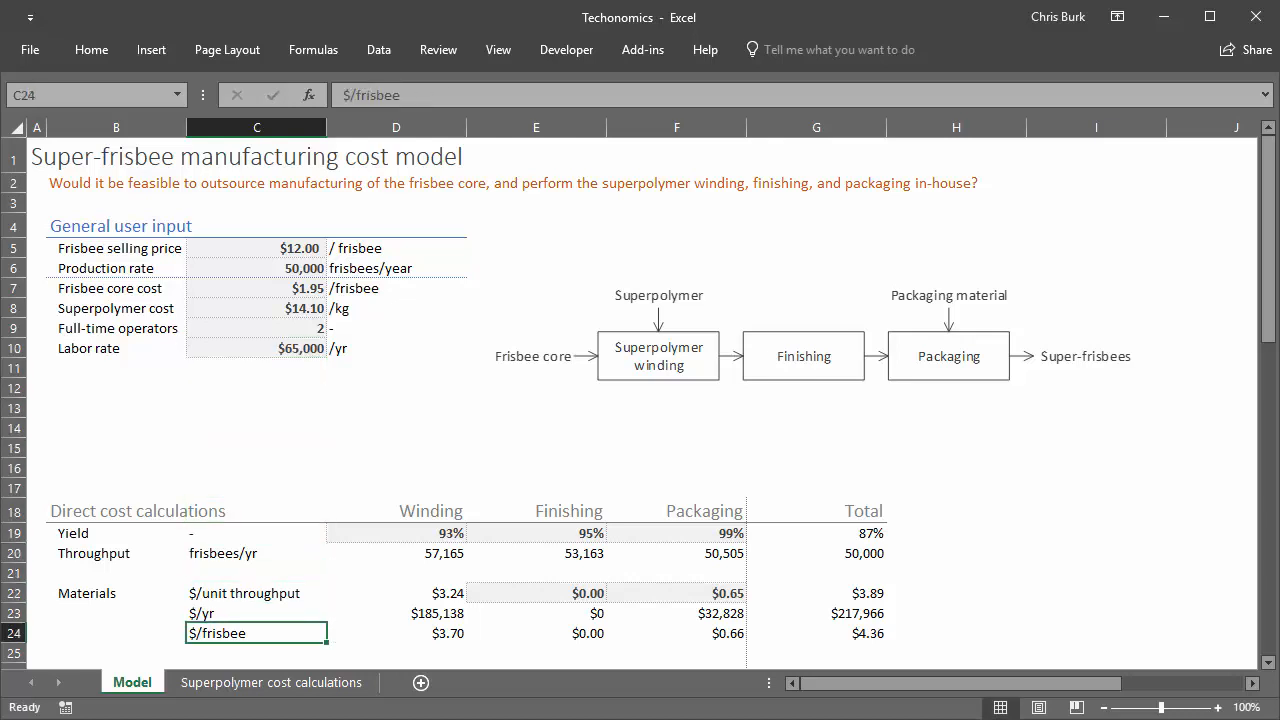
pyautogui.press('Down')
pyautogui.press('Down')
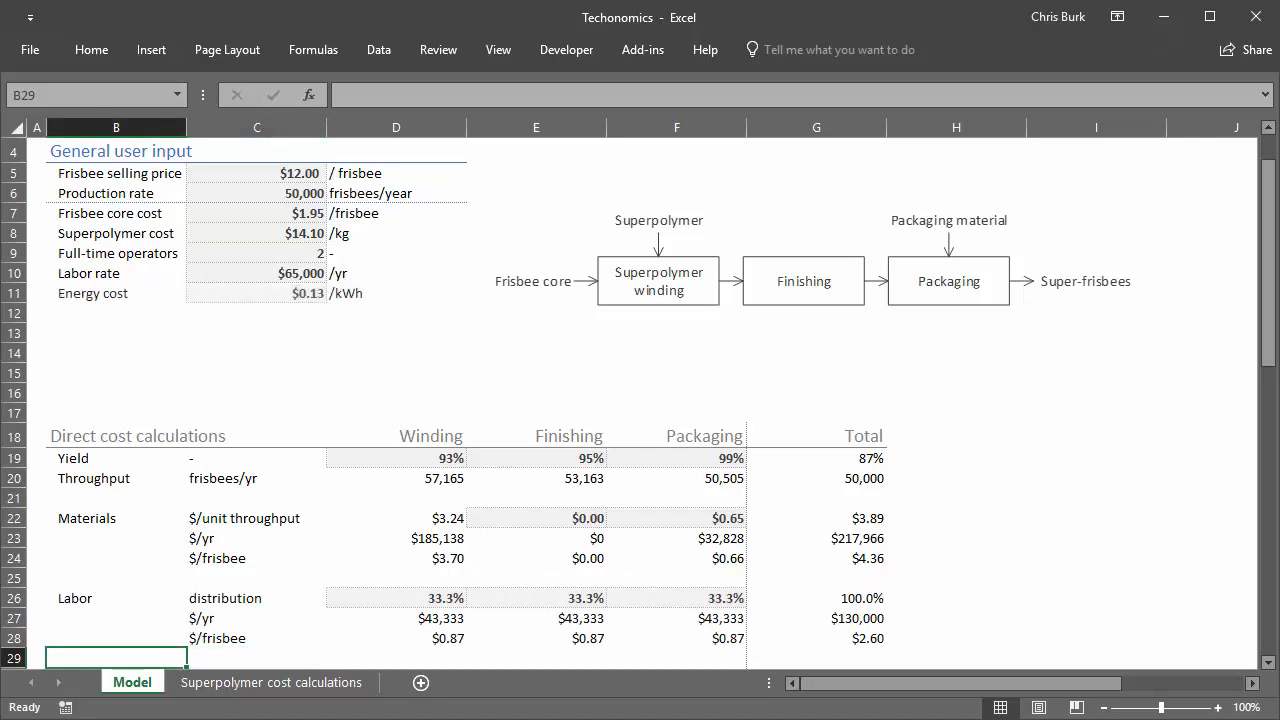
# Go past the labor costs to the blank area below the direct cost calculations
pyautogui.press('Down')
pyautogui.press('Down')
pyautogui.press('Down')
pyautogui.press('Down')
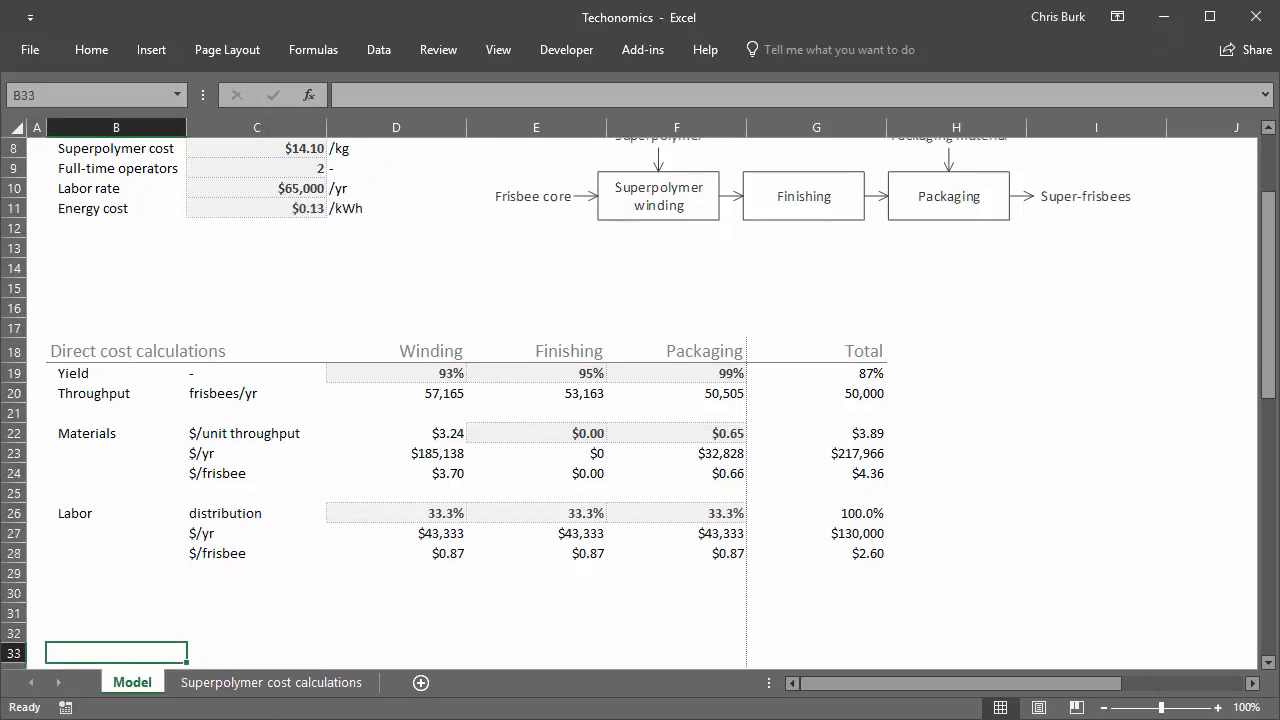
pyautogui.press('Down')
pyautogui.press('Down')
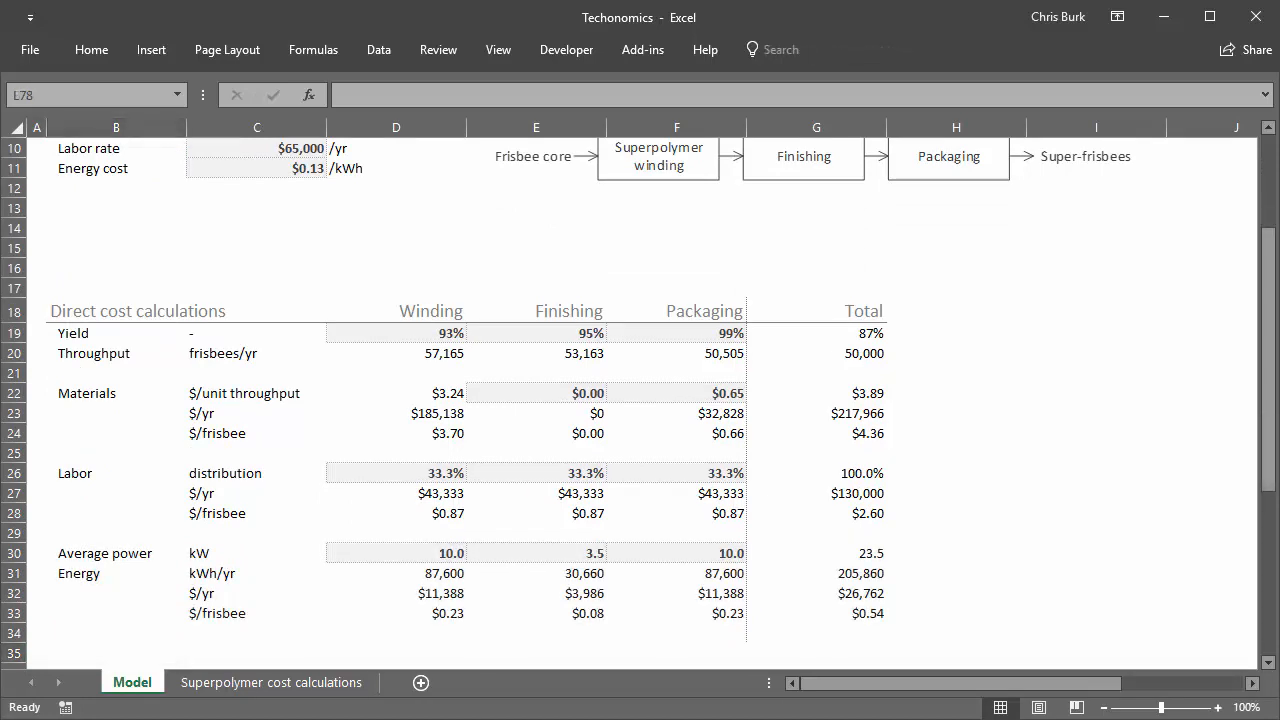
pyautogui.scroll(-6, 94, 515)
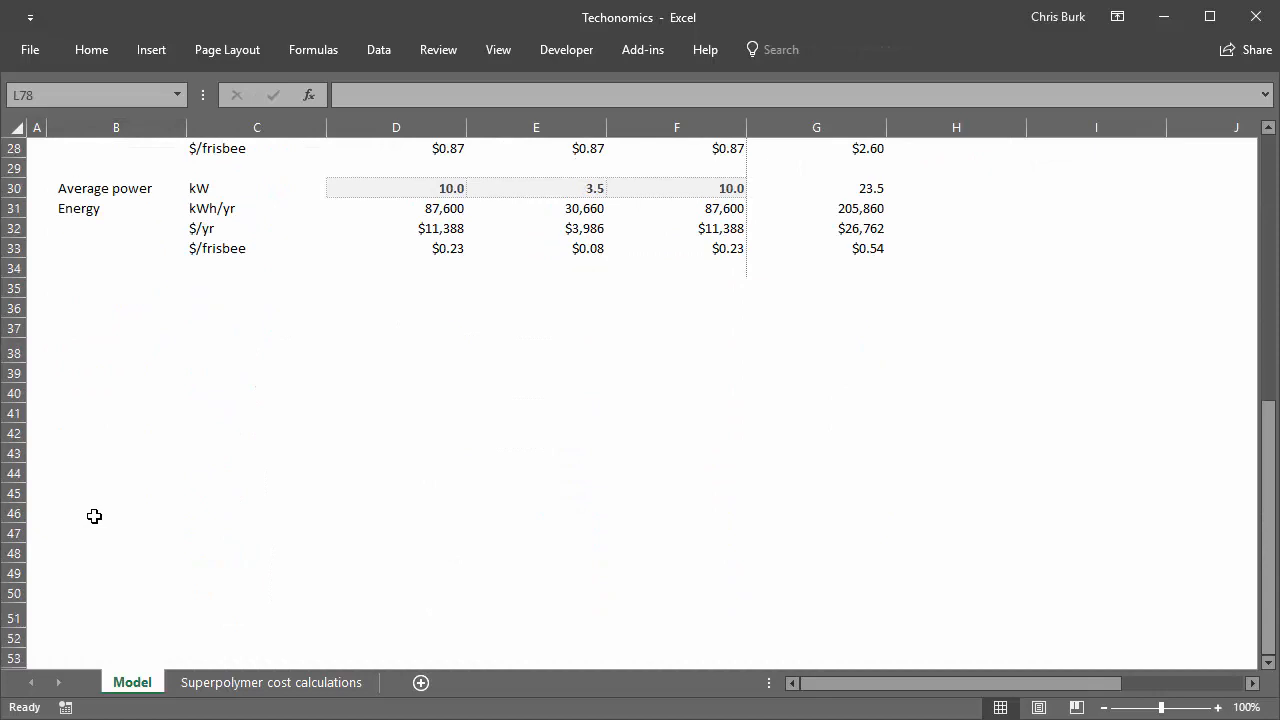
pyautogui.scroll(-1, 94, 515)
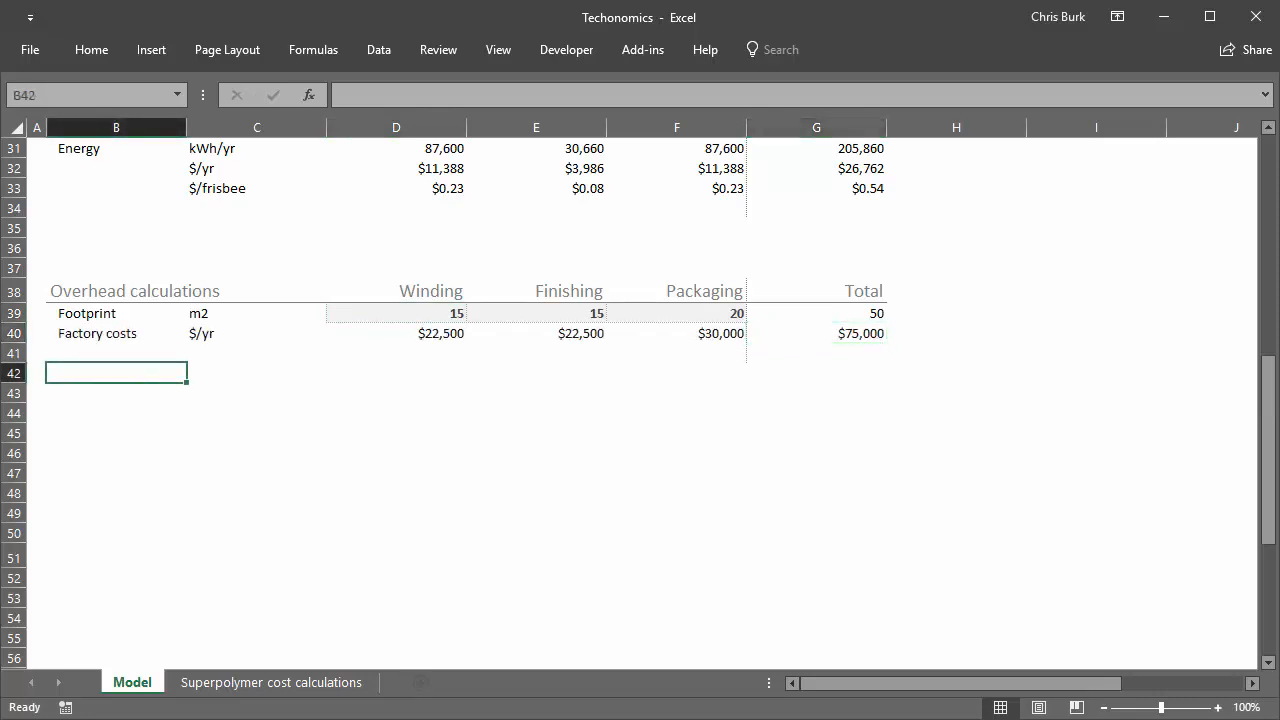
# Select the empty label cell below Factory overhead in the general inputs, and cell B42 below Factory costs in the overhead calculations
pyautogui.scroll(10, 115, 370)
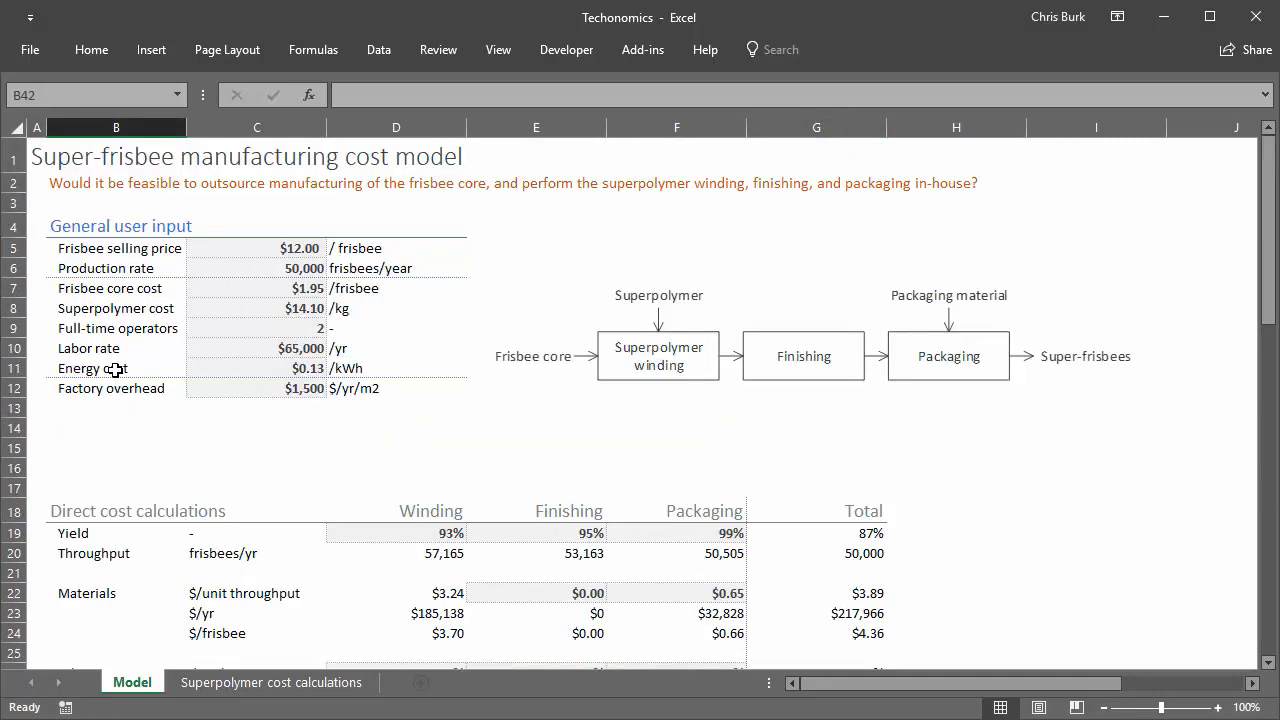
pyautogui.click(103, 409)
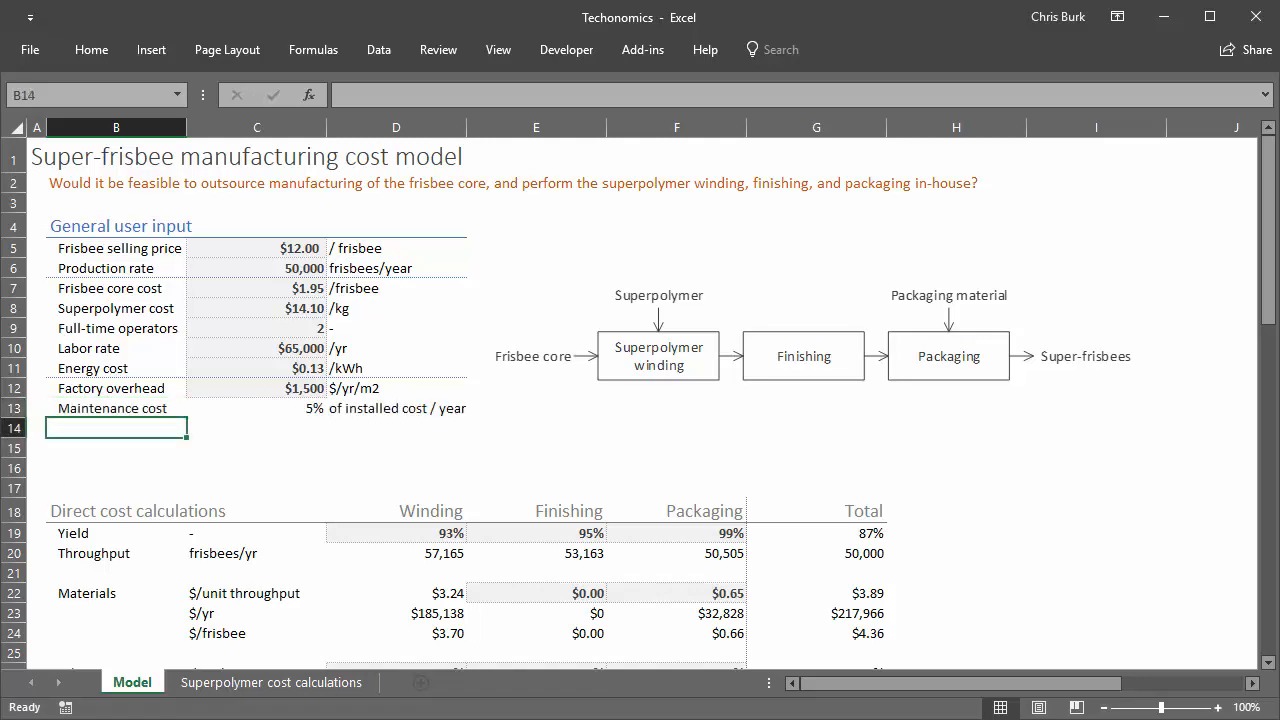
pyautogui.scroll(-9, 90, 464)
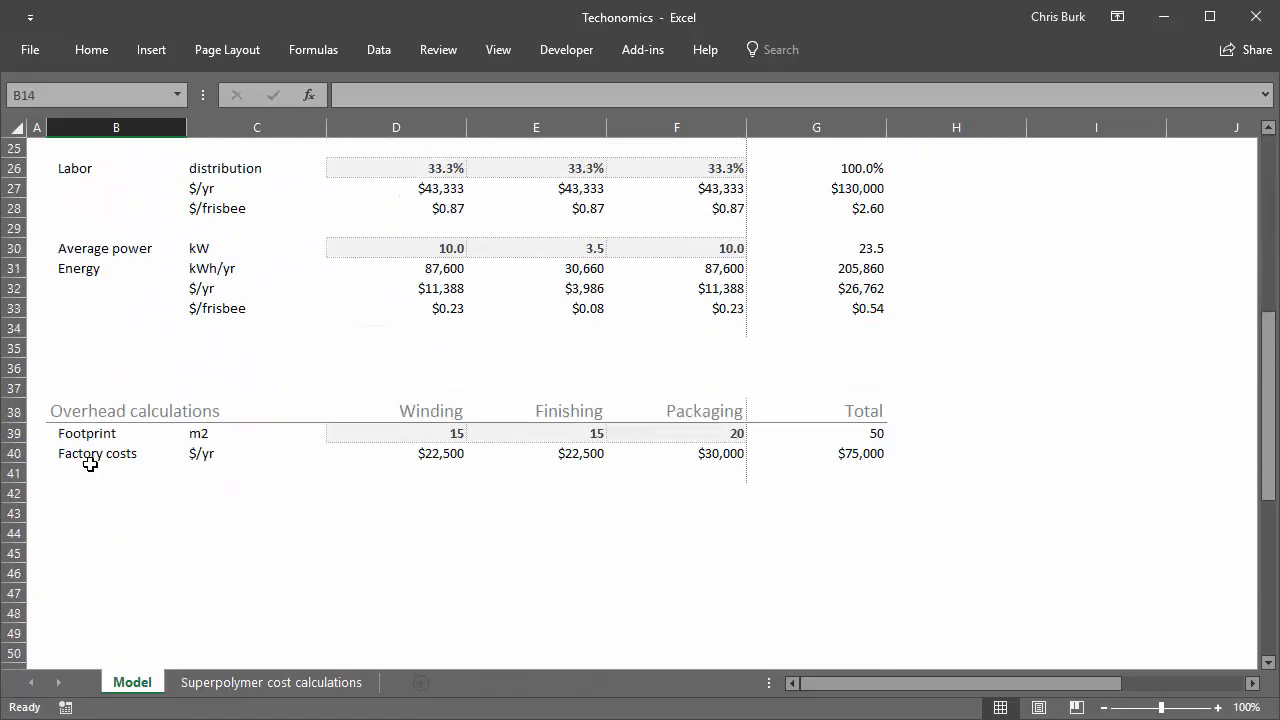
pyautogui.scroll(-1, 90, 464)
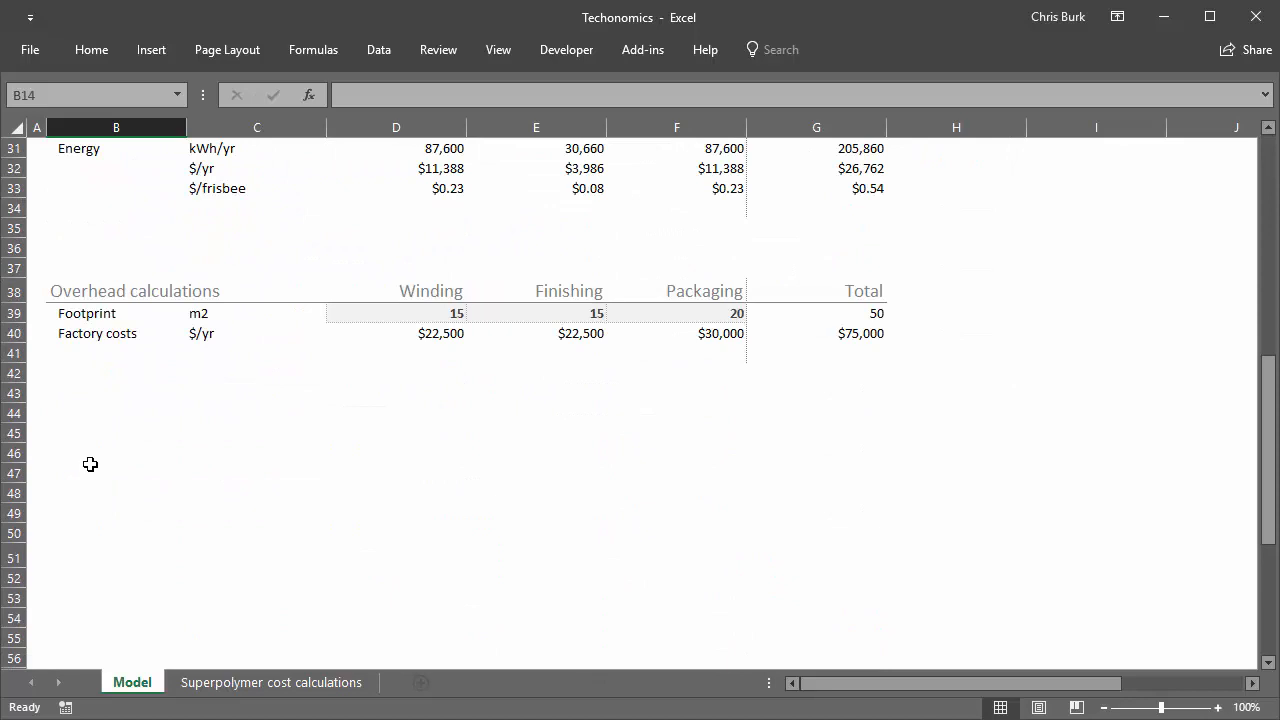
pyautogui.click(89, 373)
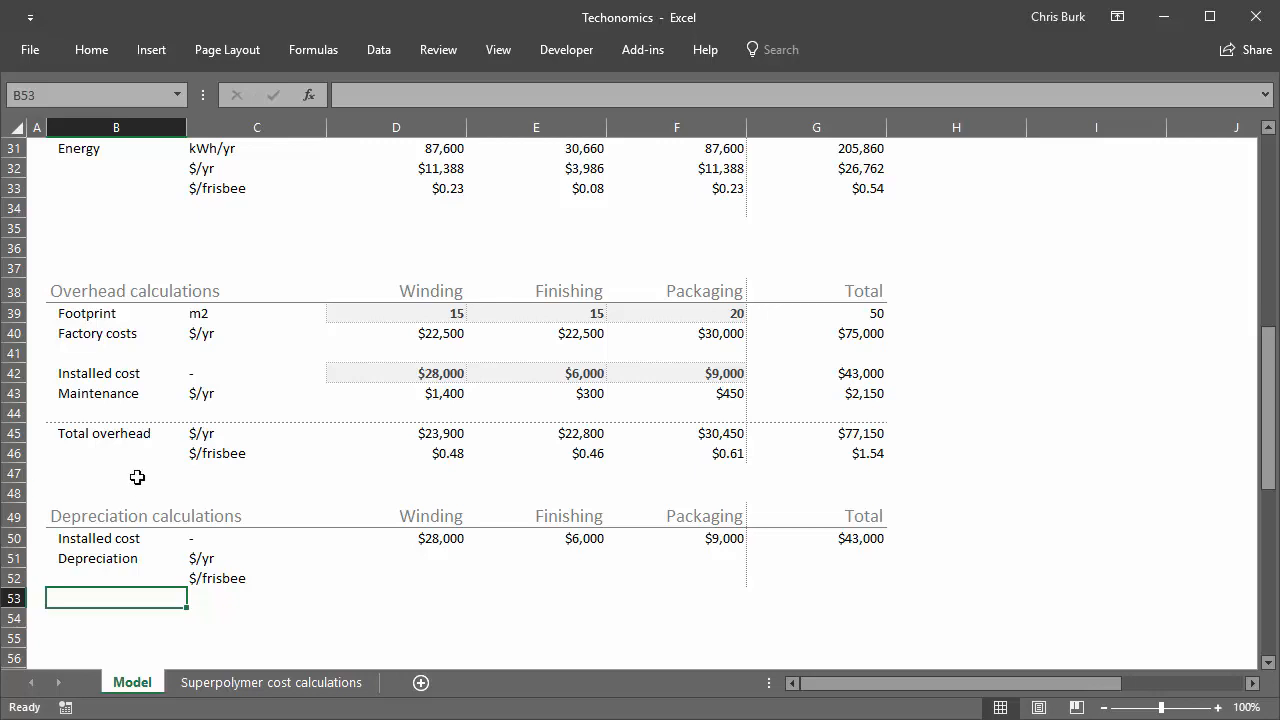
# Select the empty label cell below Maintenance cost in the general inputs, and the yearly winding cell in the depreciation calculations
pyautogui.scroll(10, 137, 477)
pyautogui.click(107, 428)
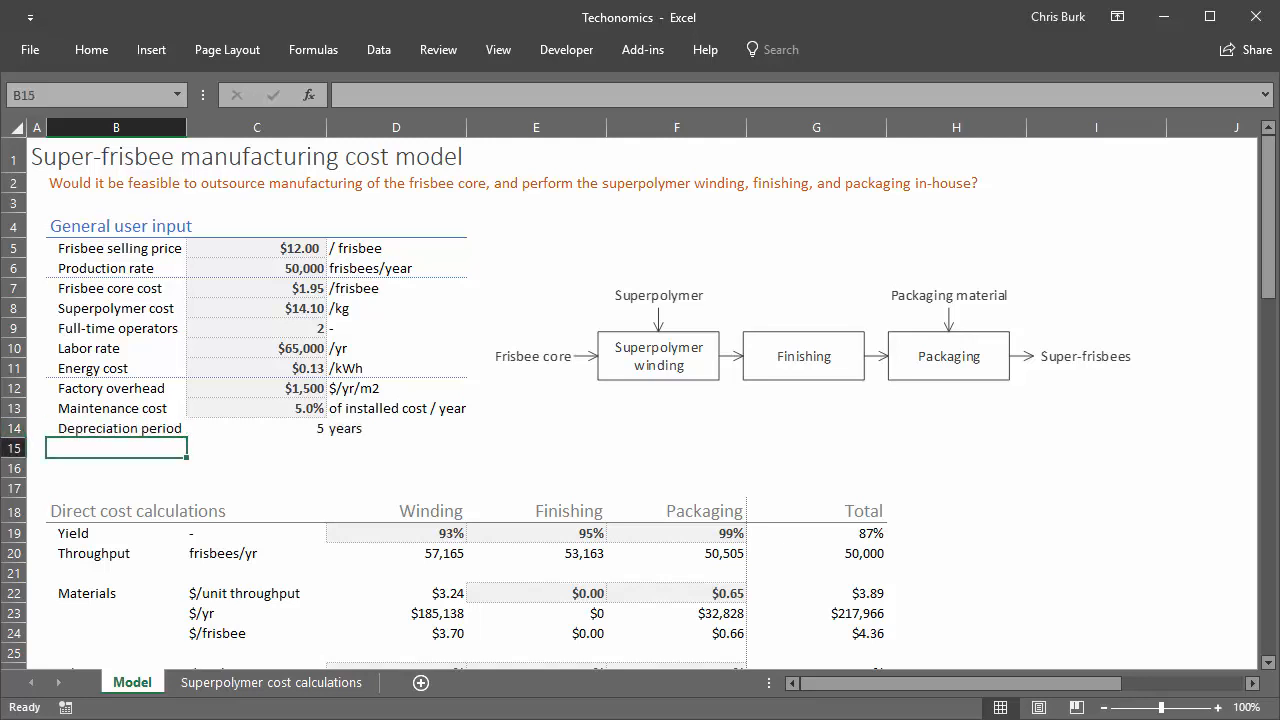
pyautogui.scroll(-10, 154, 500)
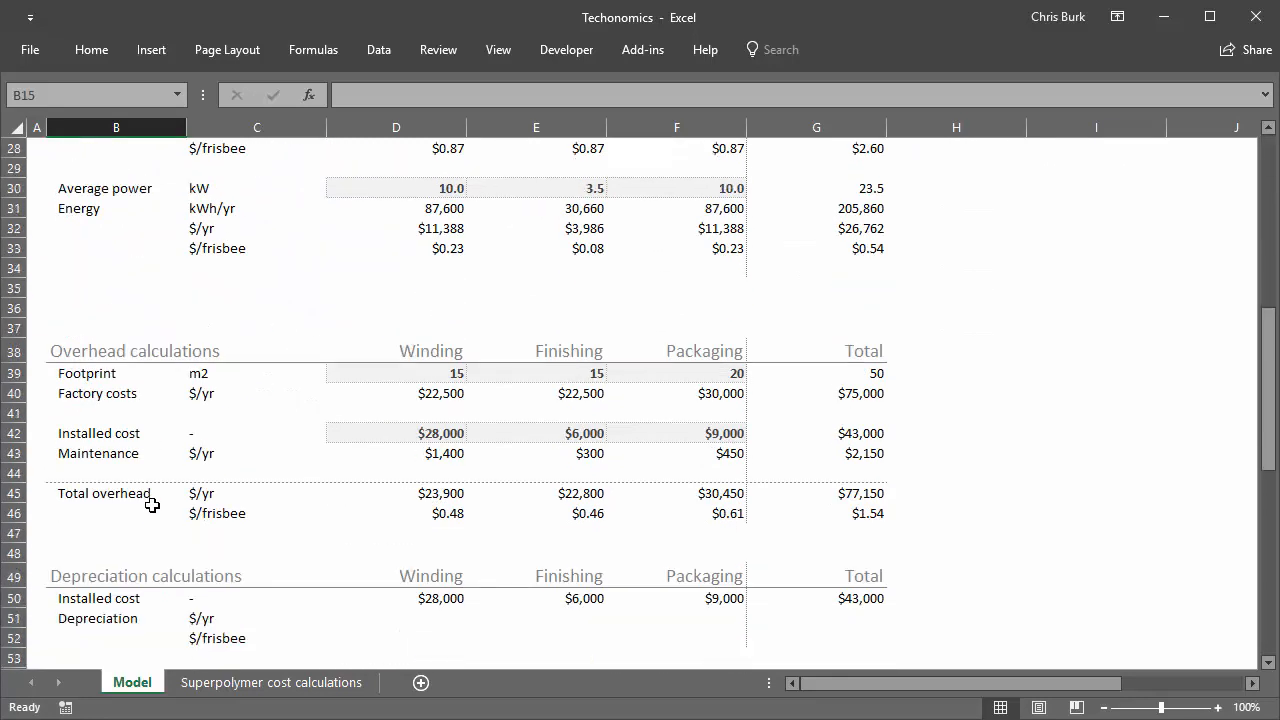
pyautogui.click(400, 560)
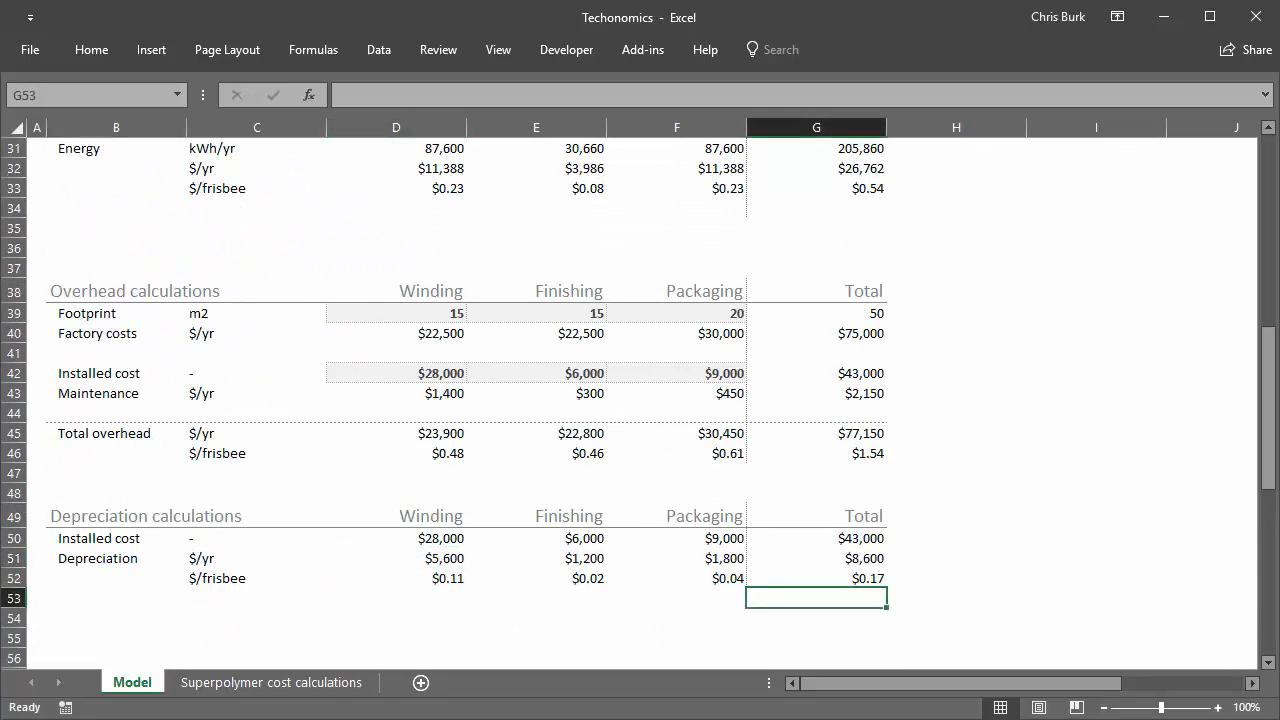
# Go to the rows below the depreciation calculations, down to row 62 of the Total column
pyautogui.press('Down')
pyautogui.press('Down')
pyautogui.press('Down')
pyautogui.press('Down')
pyautogui.press('Down')
pyautogui.press('Down')
pyautogui.press('Down')
pyautogui.press('Down')
pyautogui.press('Down')
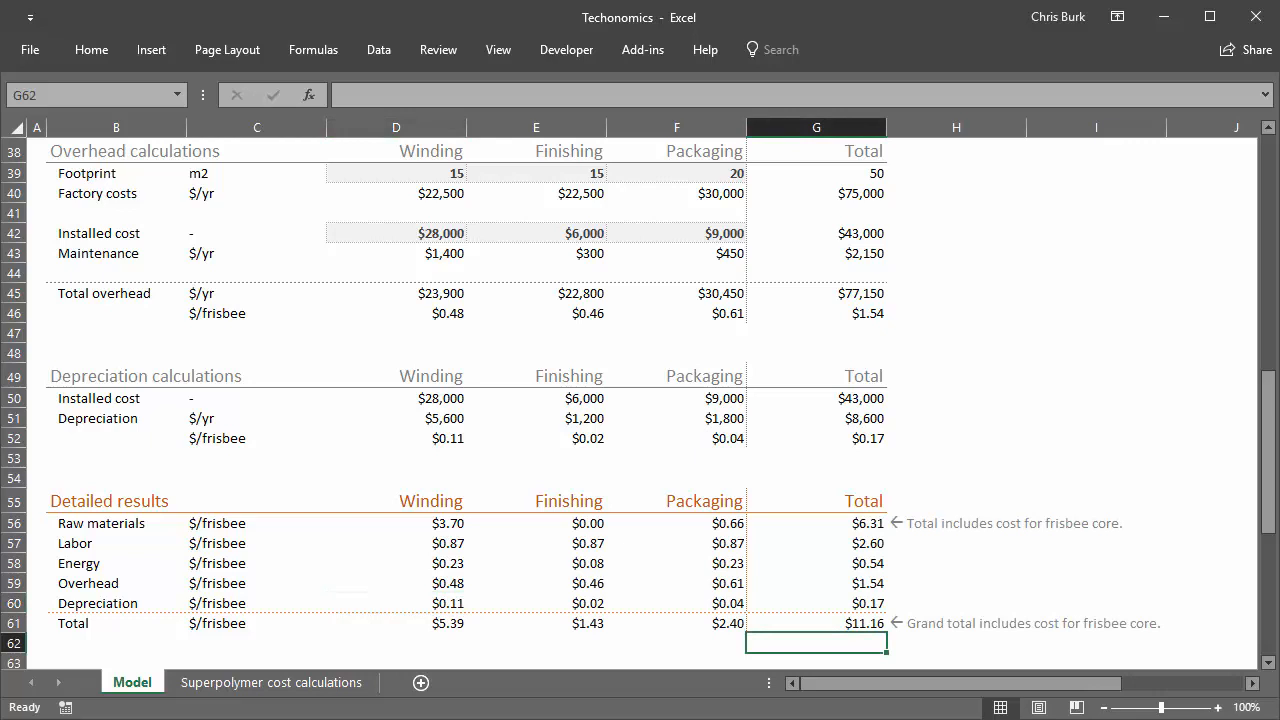
# Insert blank rows 16 to 39 above the direct cost calculations and select cell B26 in the new space
pyautogui.scroll(8, 114, 340)
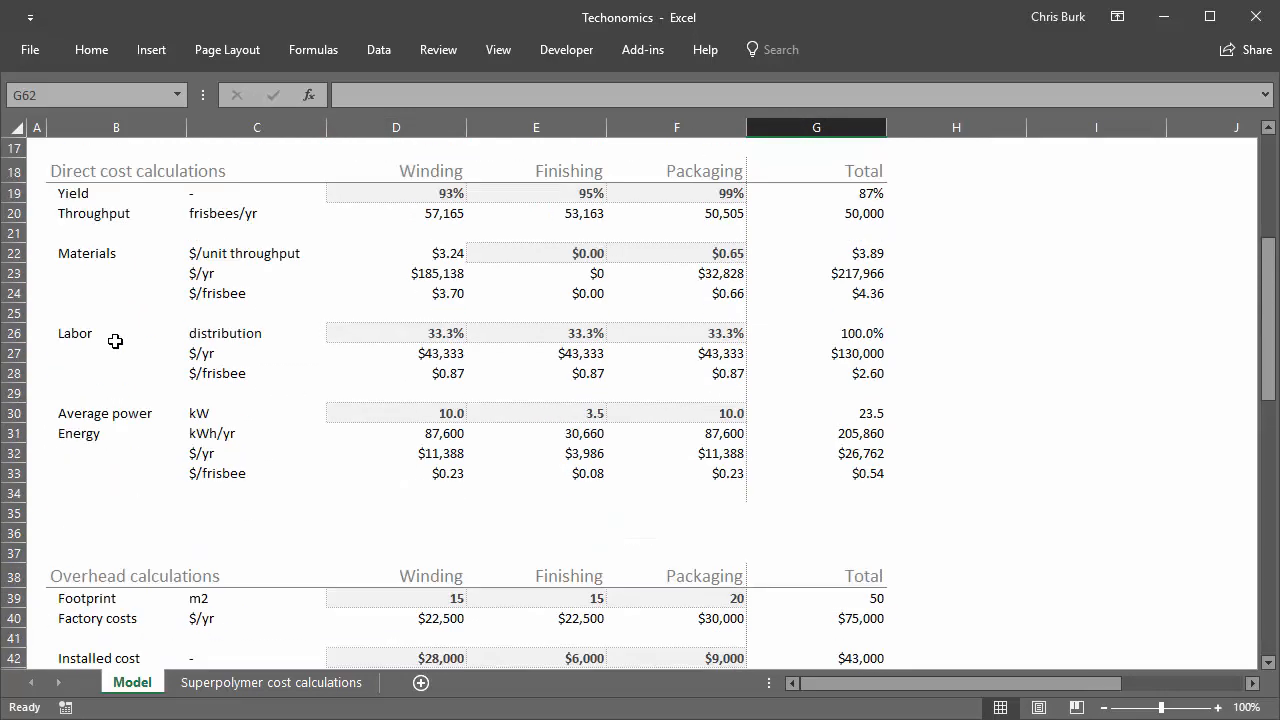
pyautogui.moveTo(13, 187); pyautogui.dragTo(12, 655)
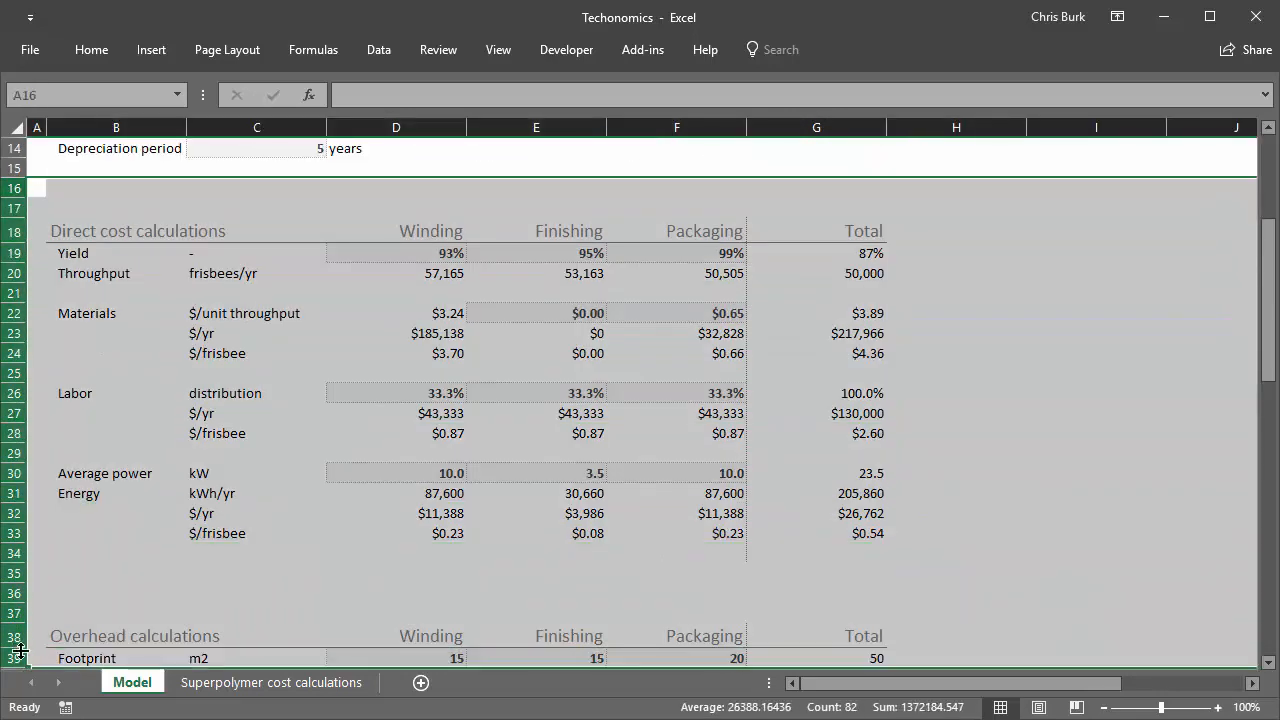
pyautogui.rightClick(14, 650)
pyautogui.click(62, 490)
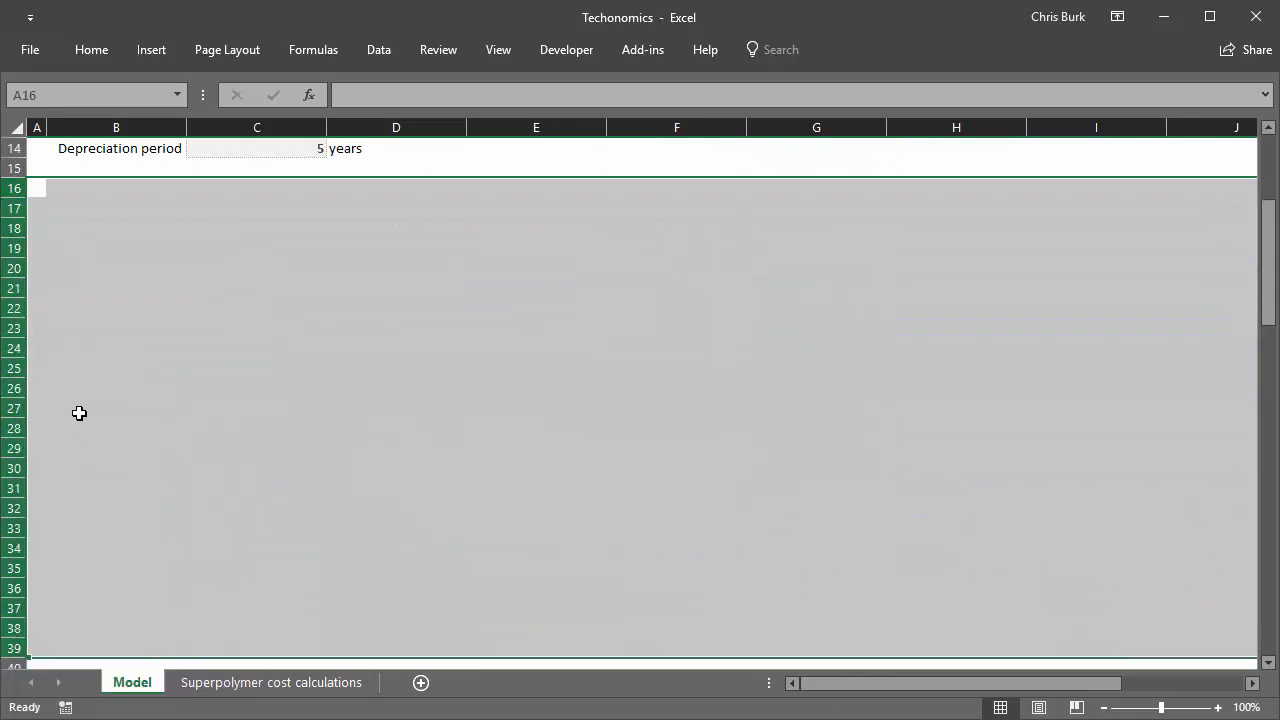
pyautogui.click(102, 384)
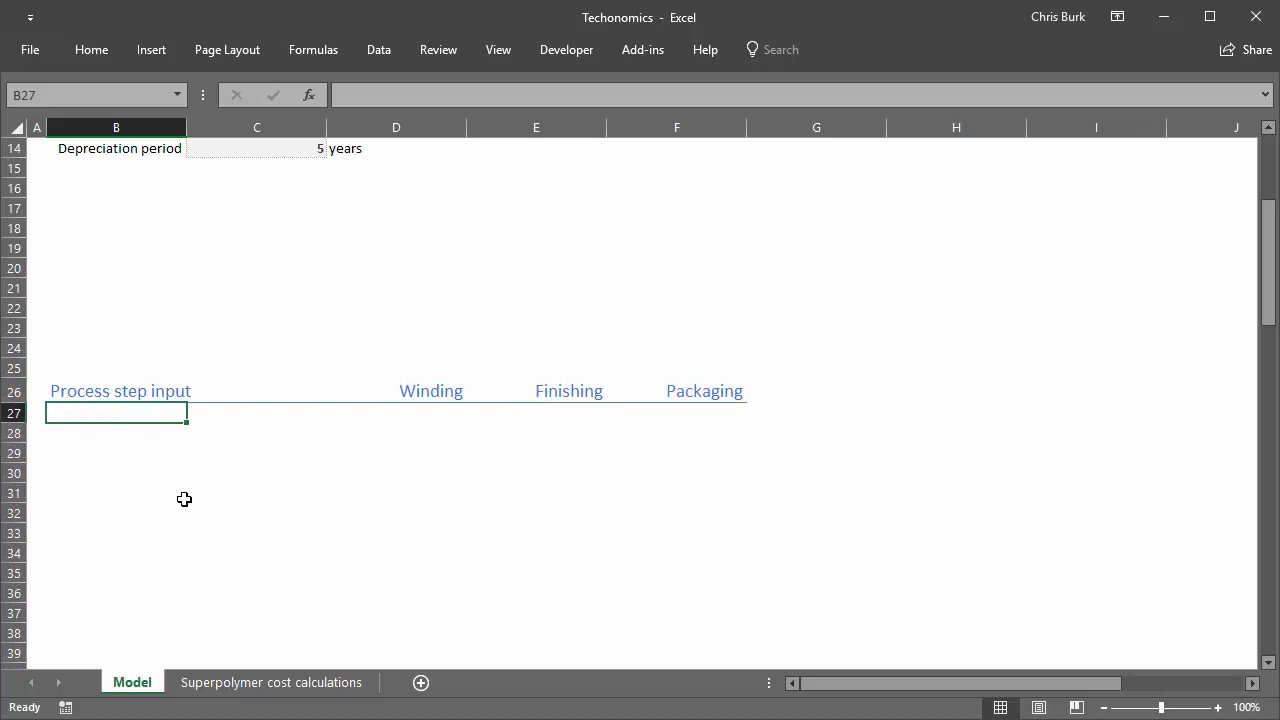
# Move the Yield and Materials cost inputs from the direct cost calculations to rows 27 and 28 under Process step input
pyautogui.scroll(-4, 184, 499)
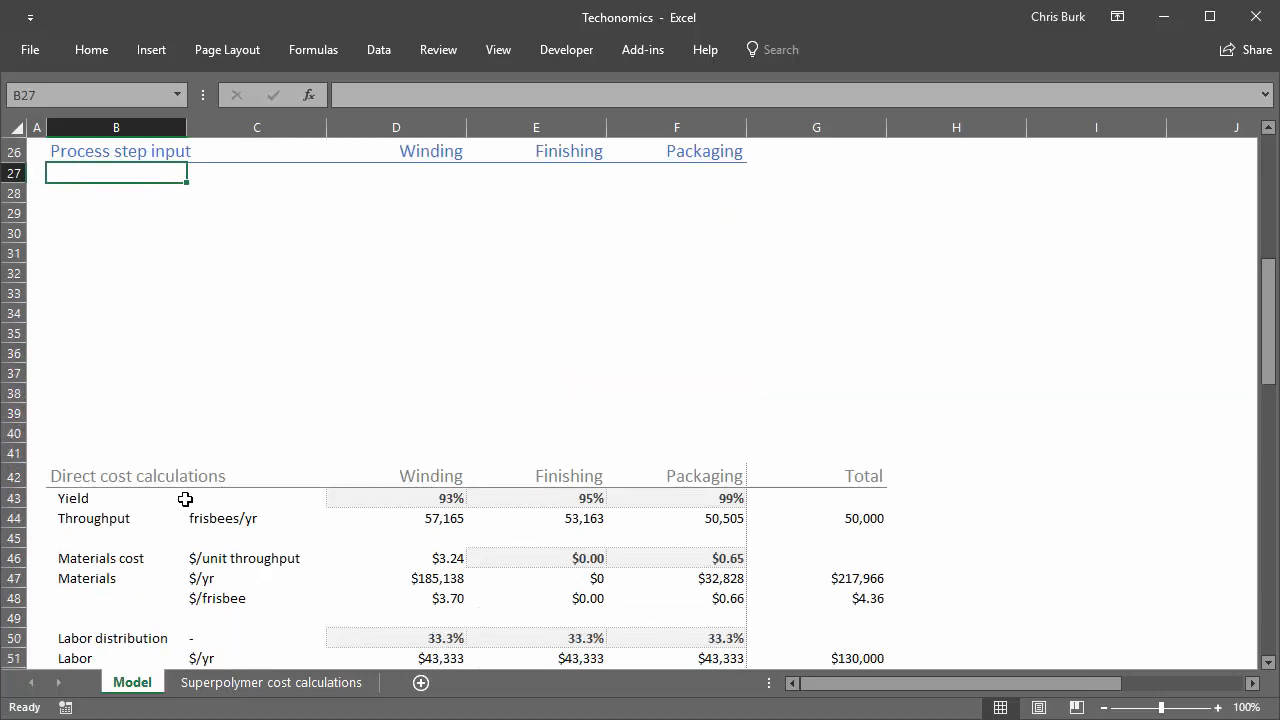
pyautogui.moveTo(100, 502); pyautogui.dragTo(640, 177)
pyautogui.moveTo(94, 556); pyautogui.dragTo(652, 201)
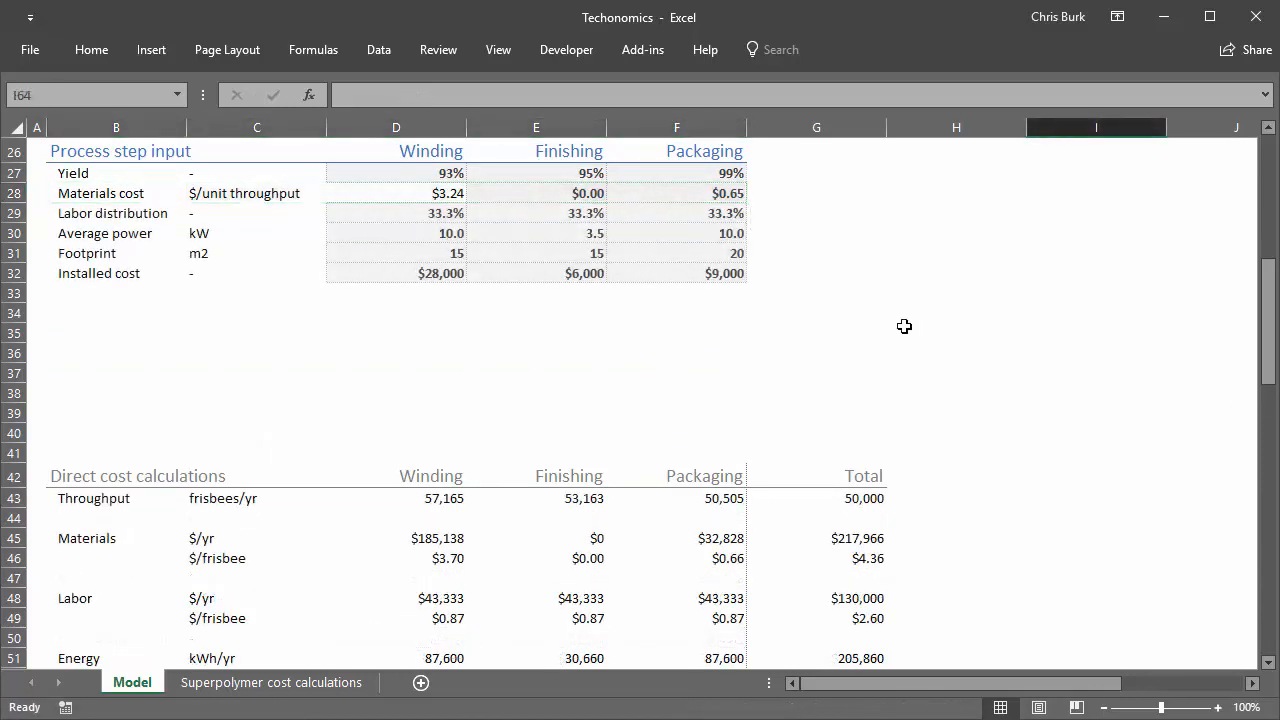
# Move the process flow diagram to the blank area below the general user input and select cell F4
pyautogui.scroll(8, 903, 326)
pyautogui.moveTo(903, 334); pyautogui.dragTo(567, 555)
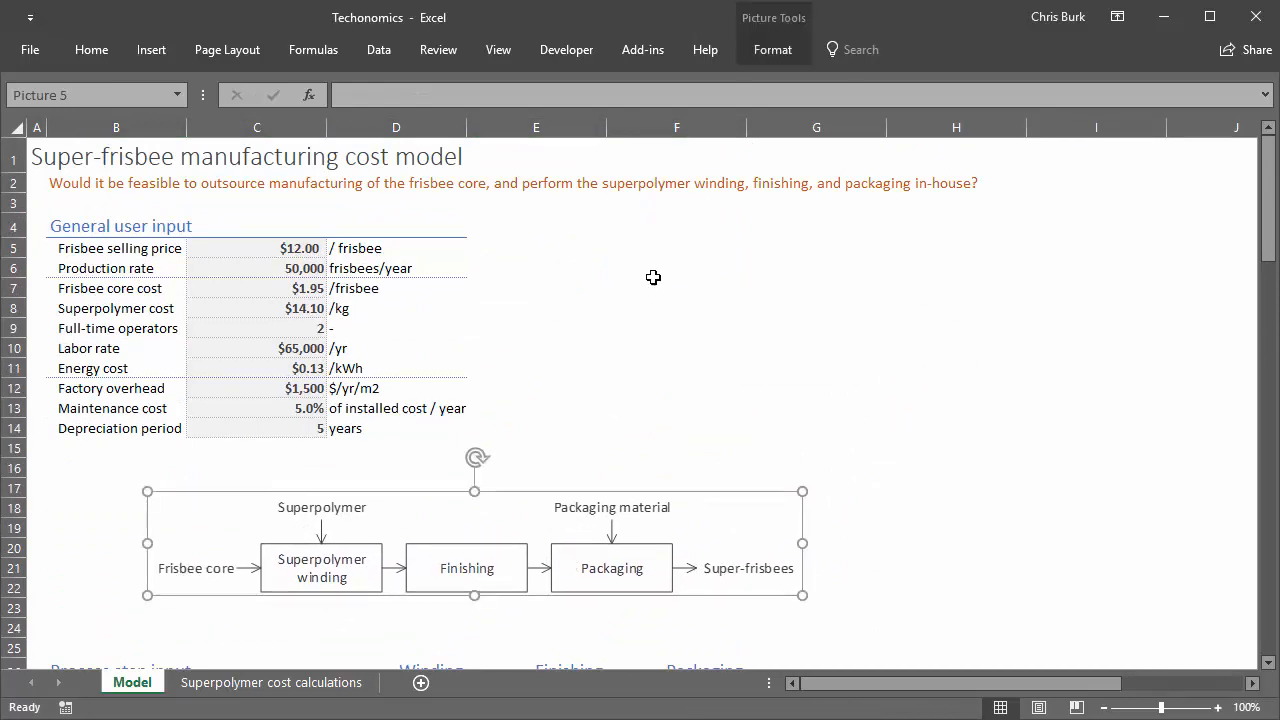
pyautogui.click(654, 225)
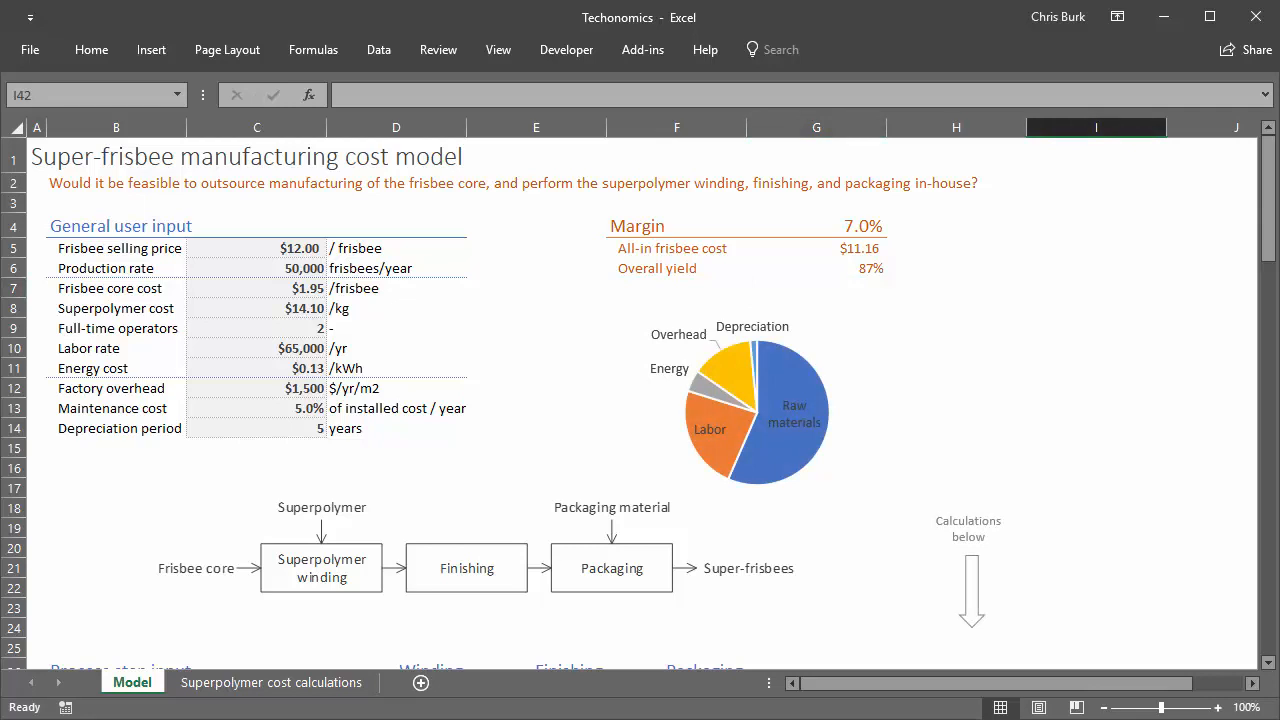
# Inspect the margin and the raw materials slice of the pie chart, and try superpolymer costs of $10 and $8 per kg
pyautogui.click(816, 226)
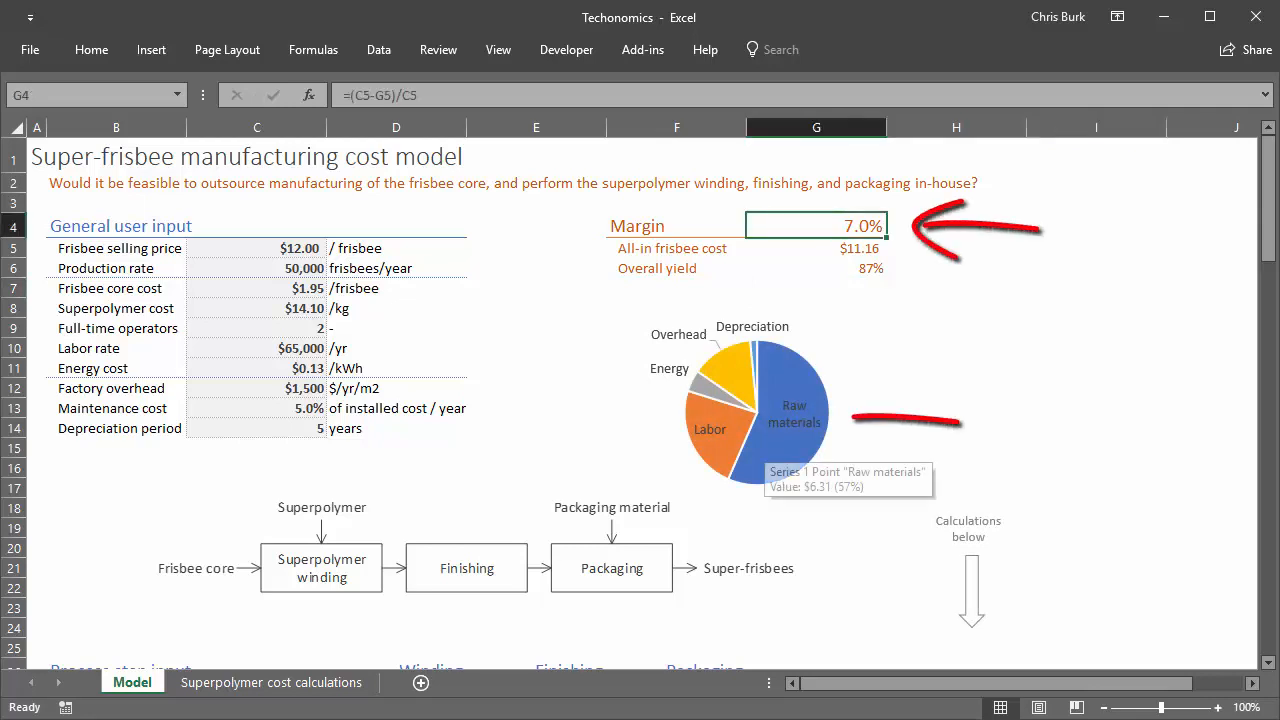
pyautogui.moveTo(772, 450)
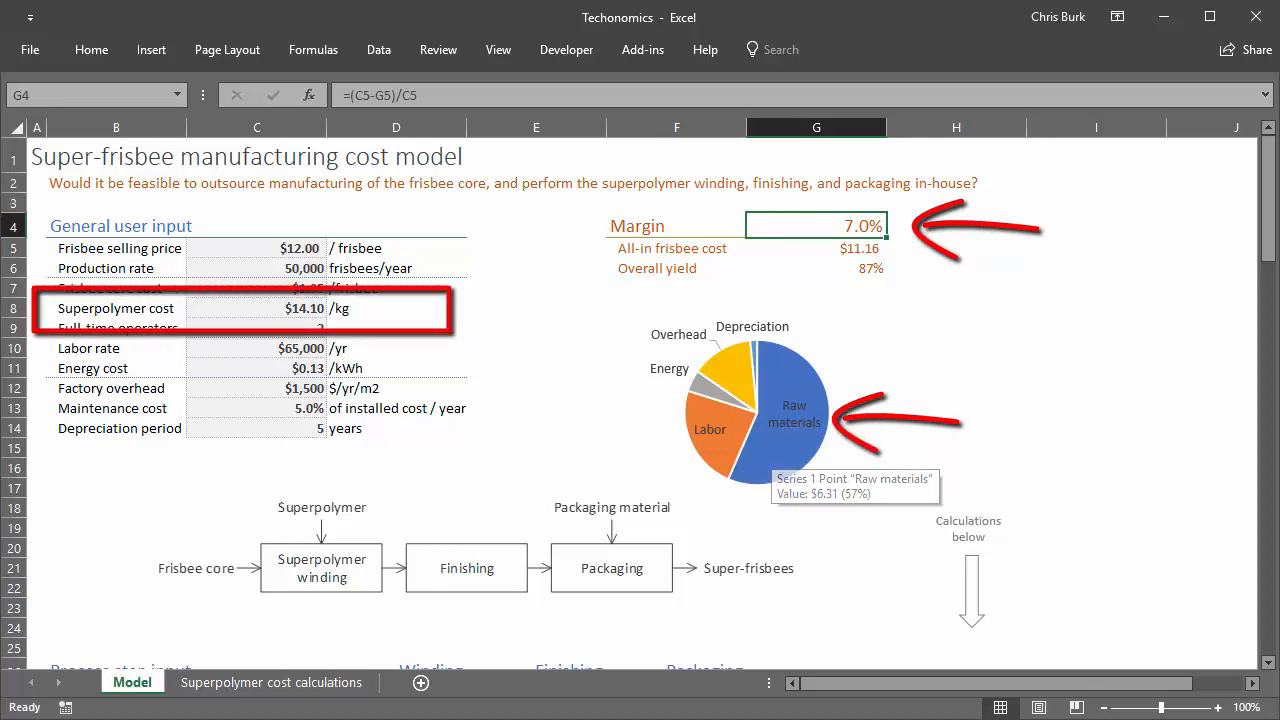
pyautogui.click(256, 308)
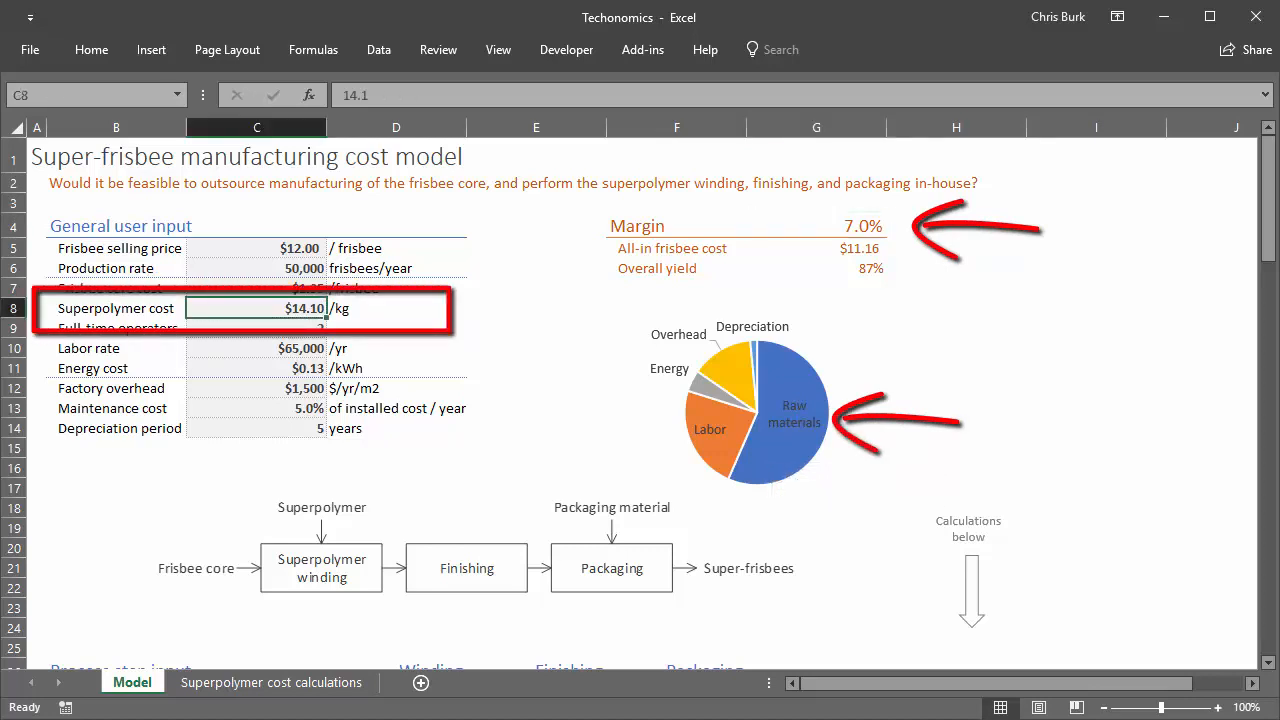
pyautogui.write('10')
pyautogui.press('Return')
pyautogui.press('Up')
pyautogui.write('8')
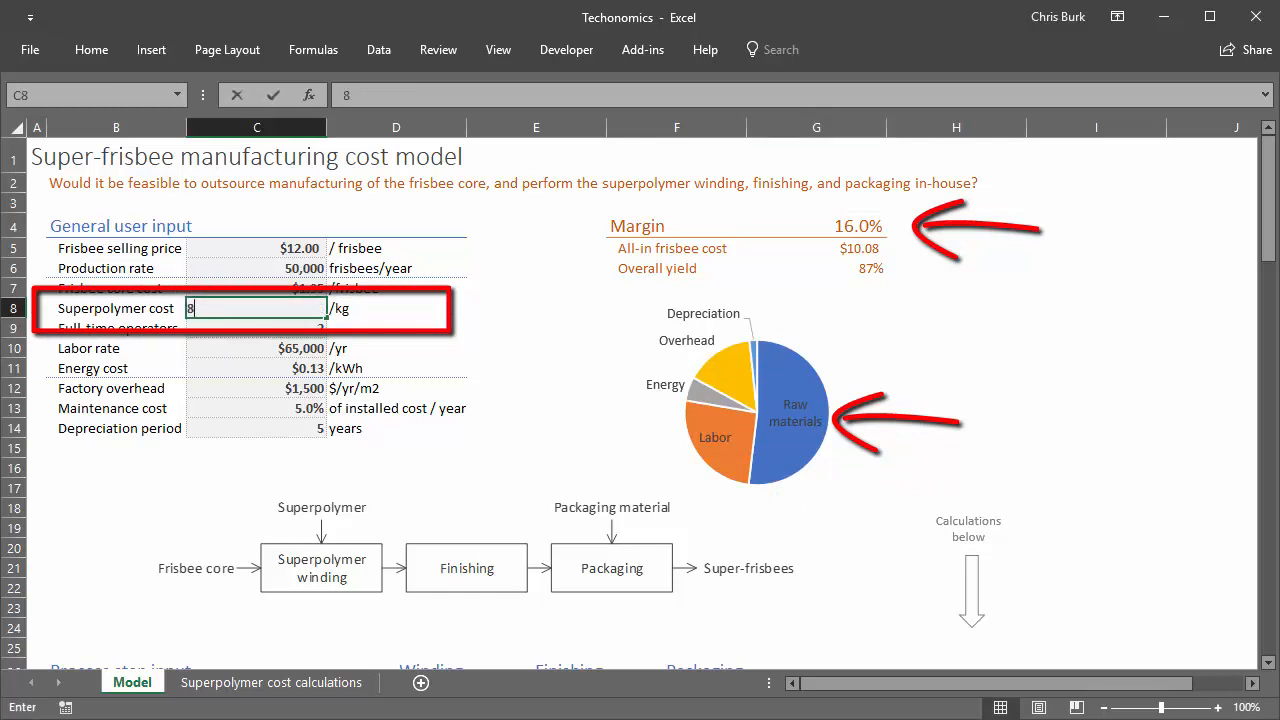
pyautogui.press('Return')
# Set the superpolymer cost to $8.15 per kg and select the margin cell
pyautogui.press('Up')
pyautogui.write('8.15')
pyautogui.press('Return')
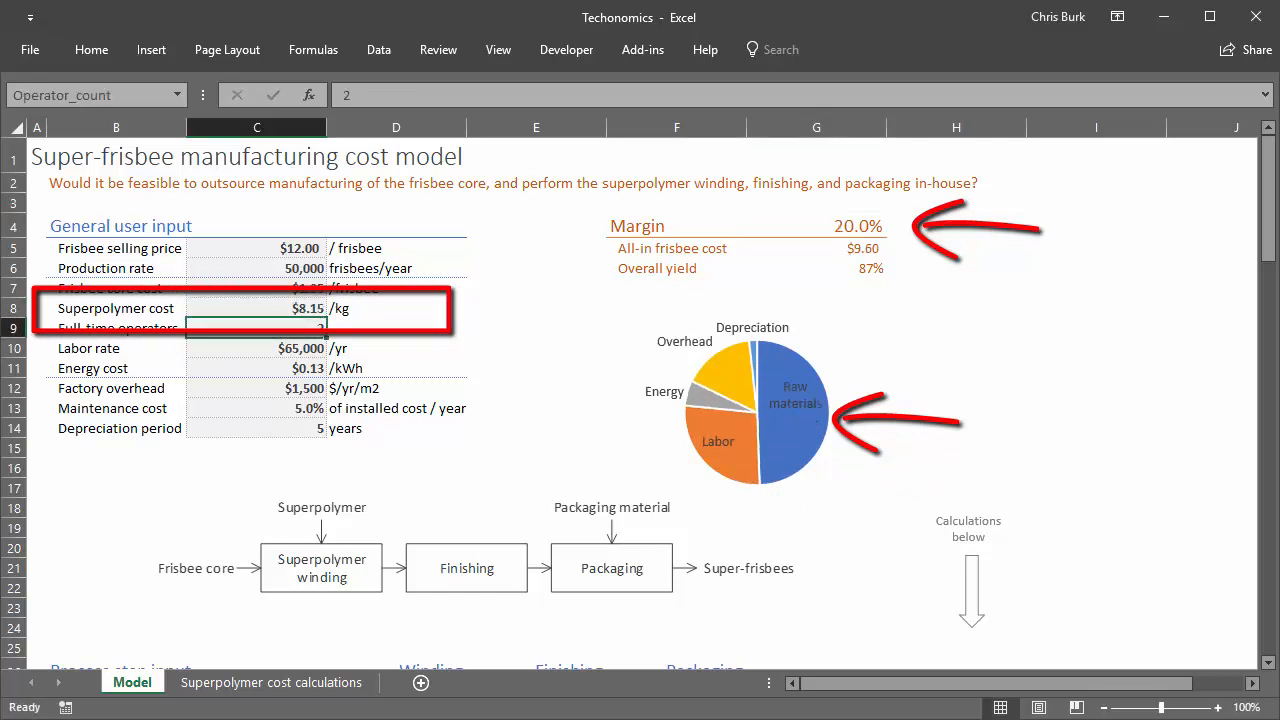
pyautogui.click(816, 226)
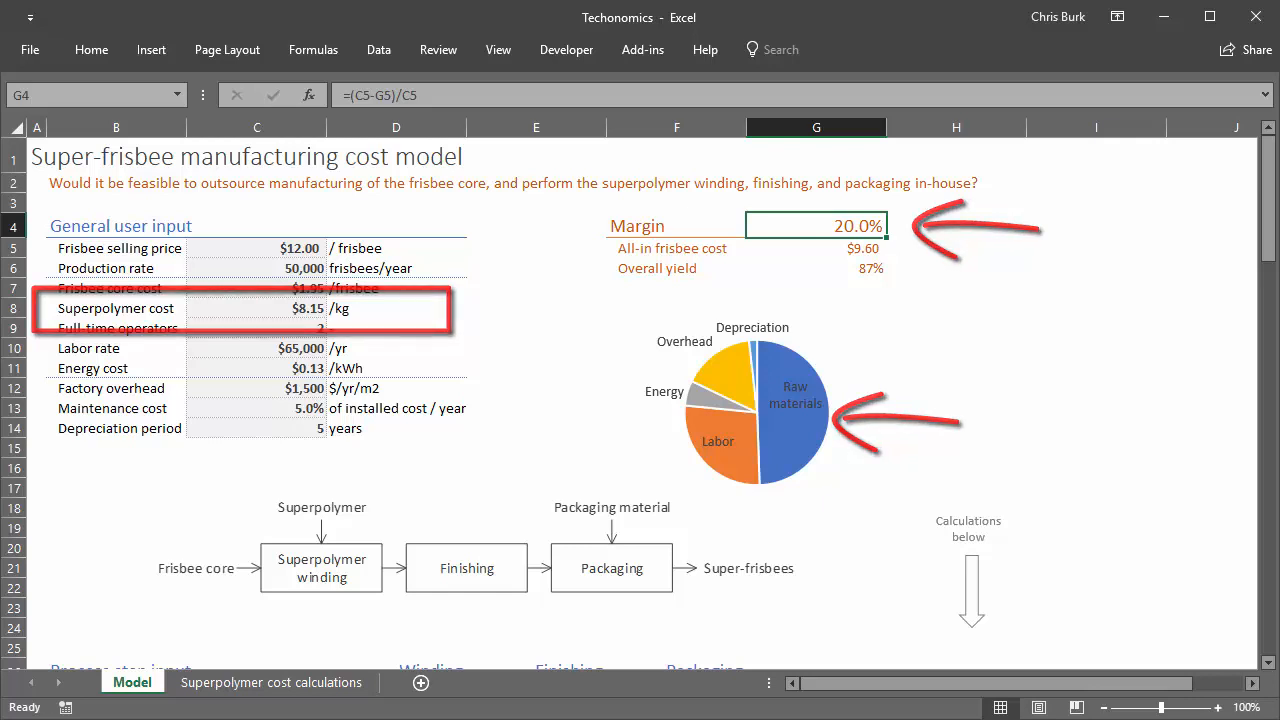